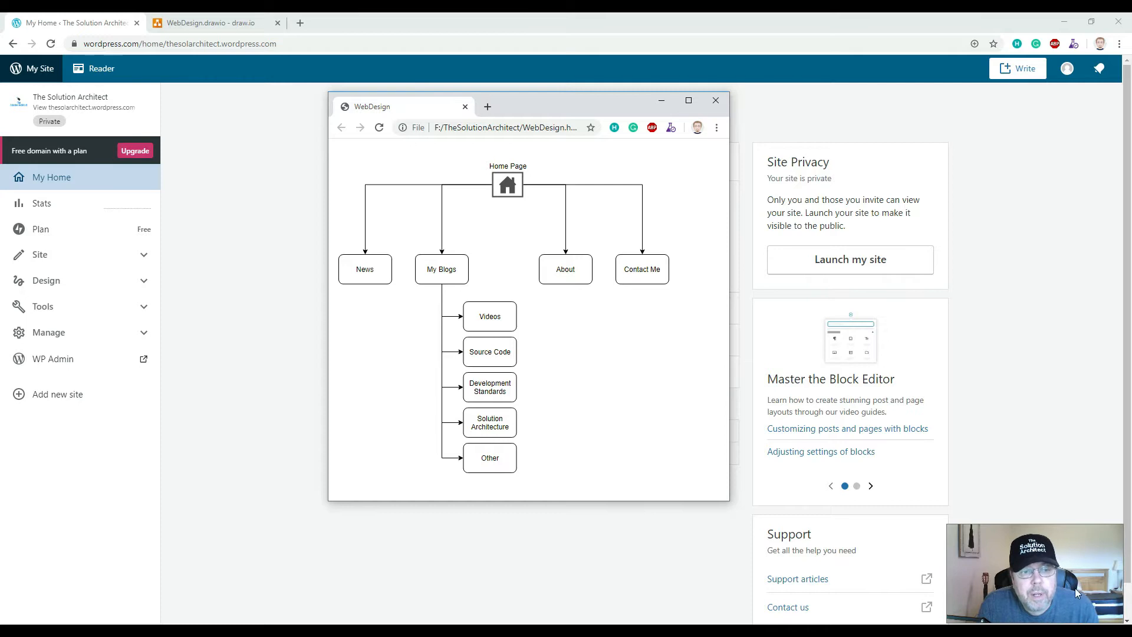
Open the Primary menu for editing in the site's design customizer
mouse_move(510, 424)
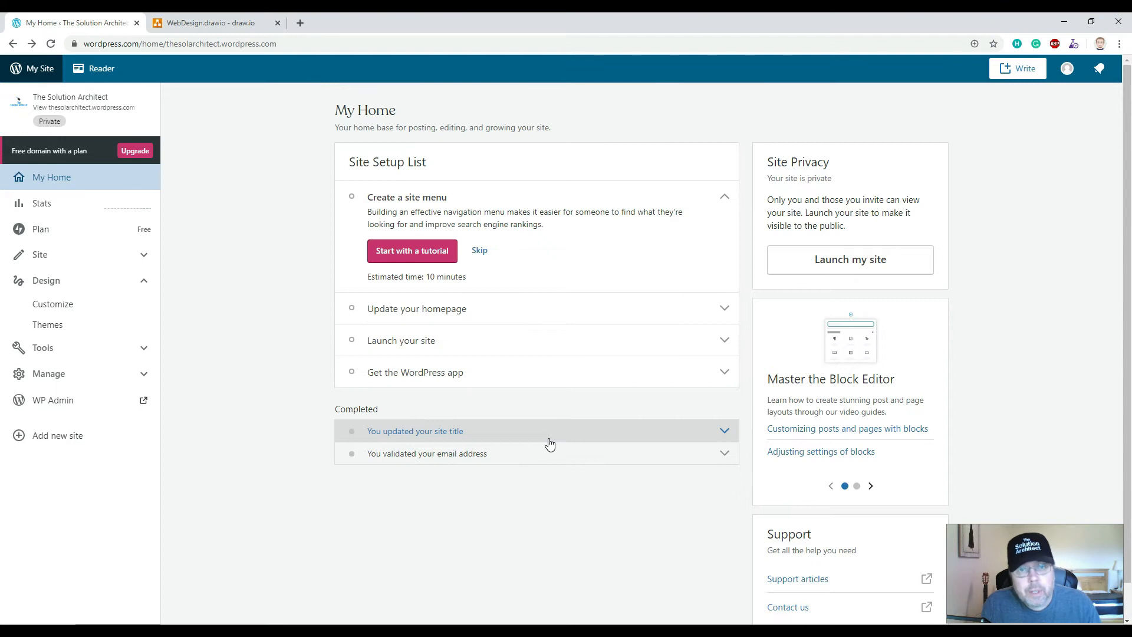
click(128, 282)
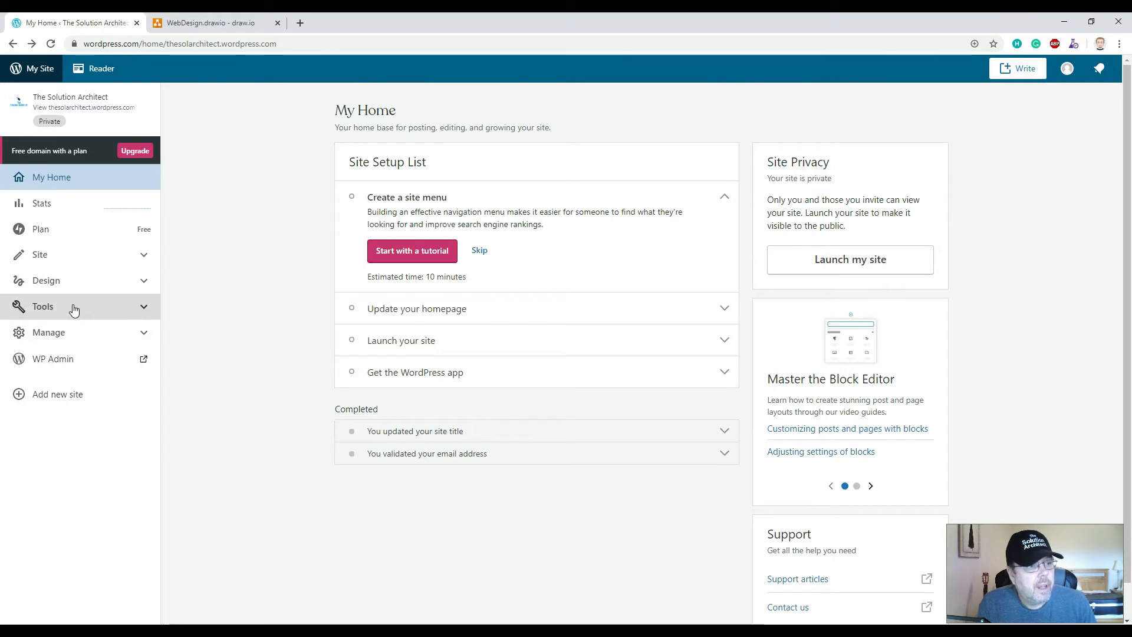
click(112, 288)
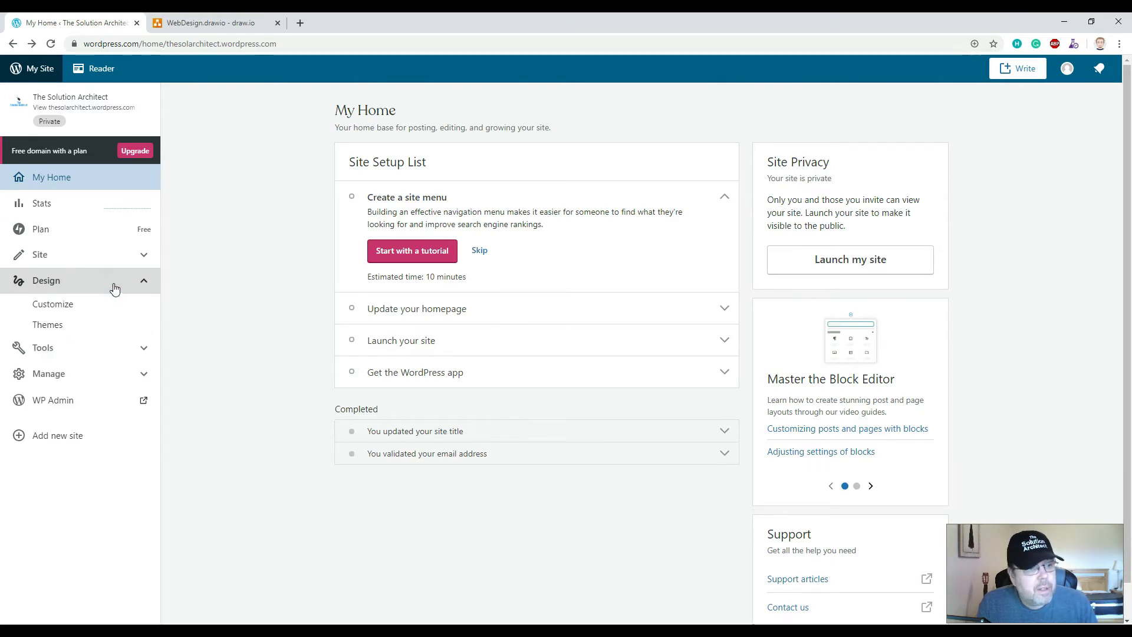
click(61, 309)
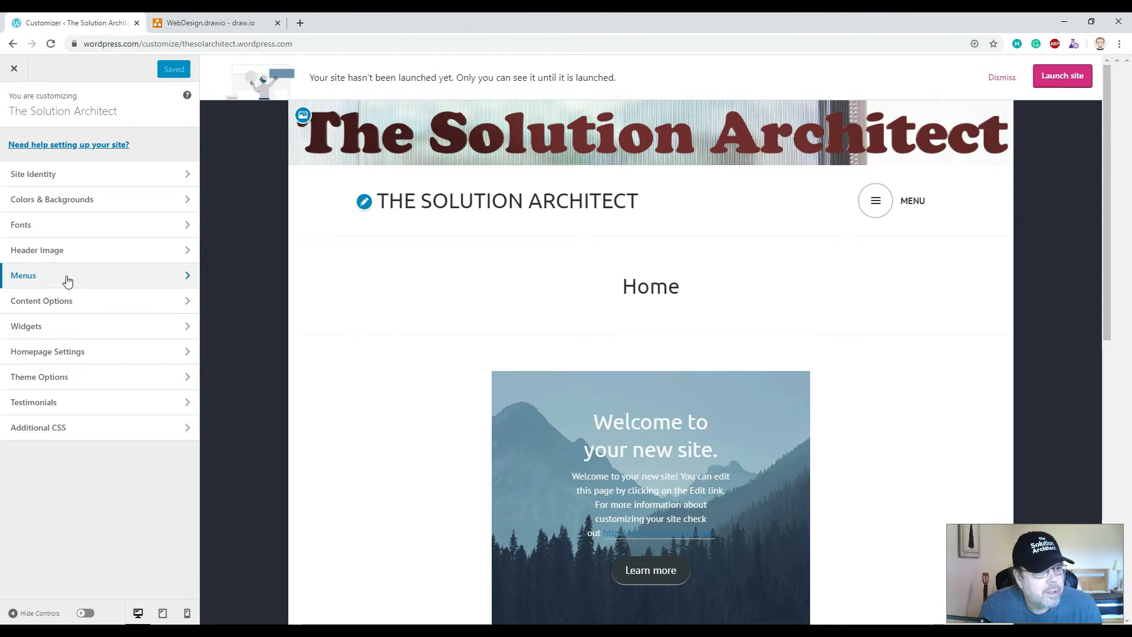
click(176, 278)
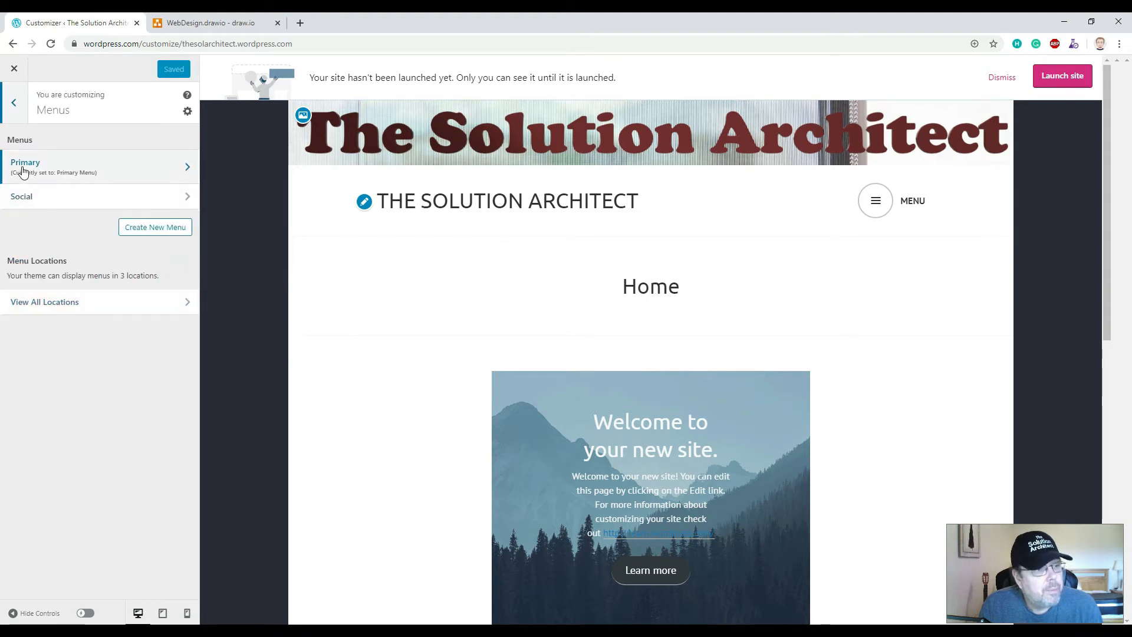
click(183, 169)
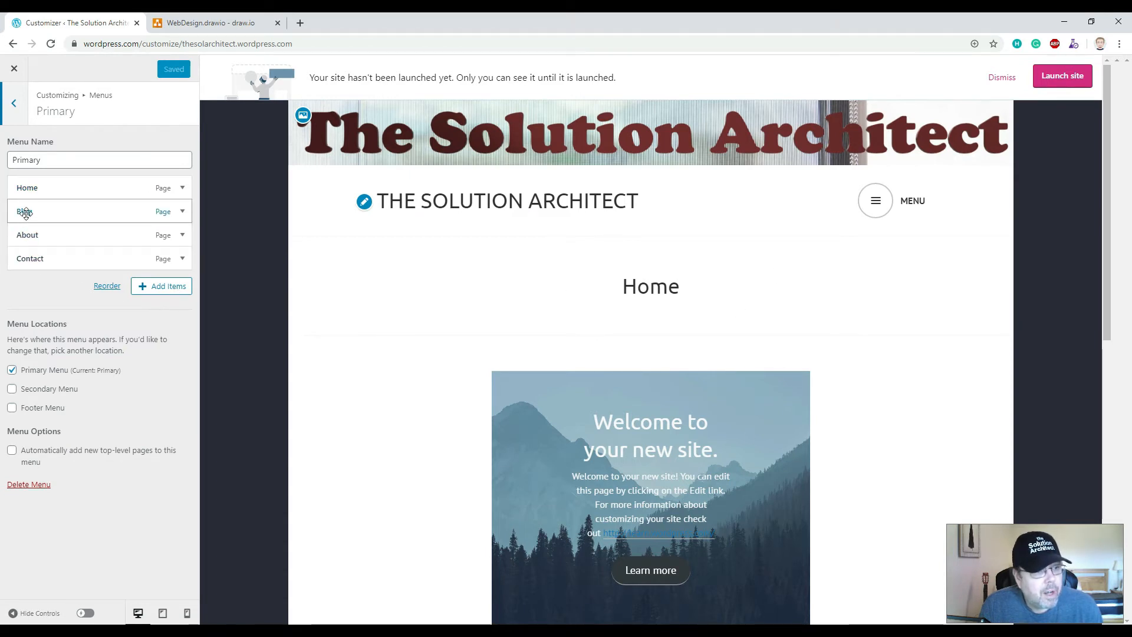
Examine the Blog menu item's settings and compare the Primary menu with the planned pages in the WebDesign site diagram
click(159, 213)
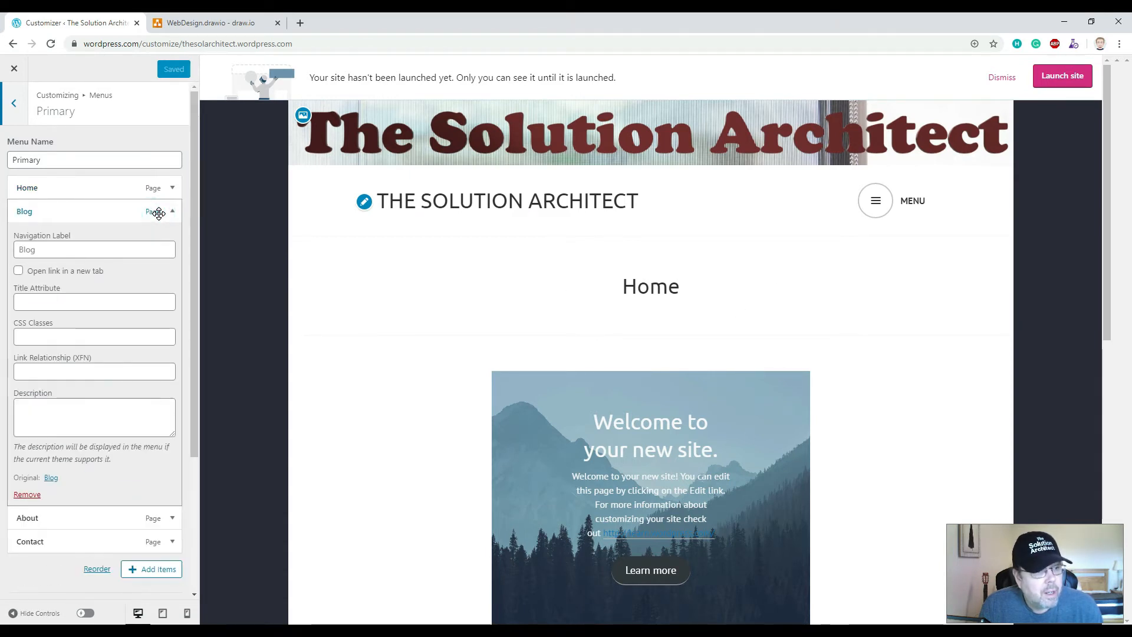
click(171, 213)
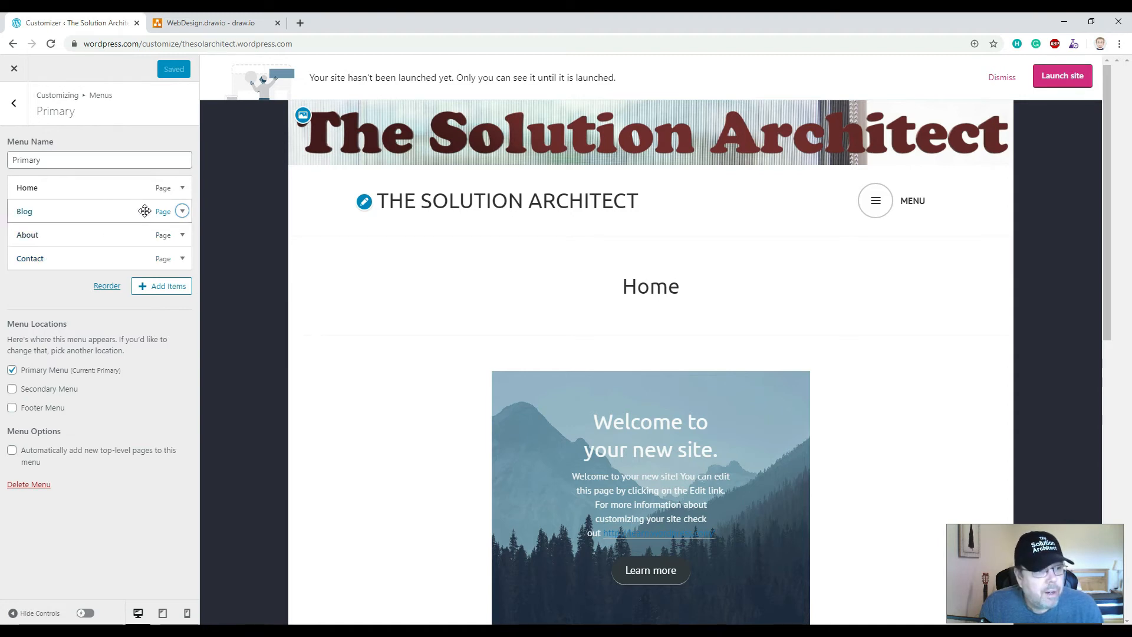
key(alt+Tab)
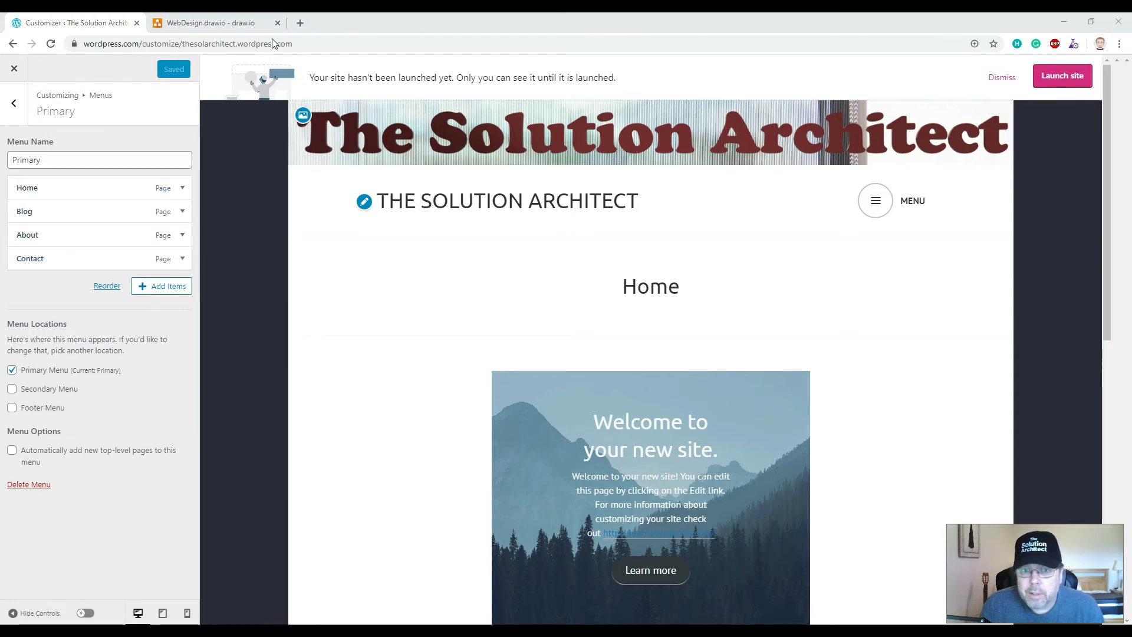
drag(521, 62, 710, 73)
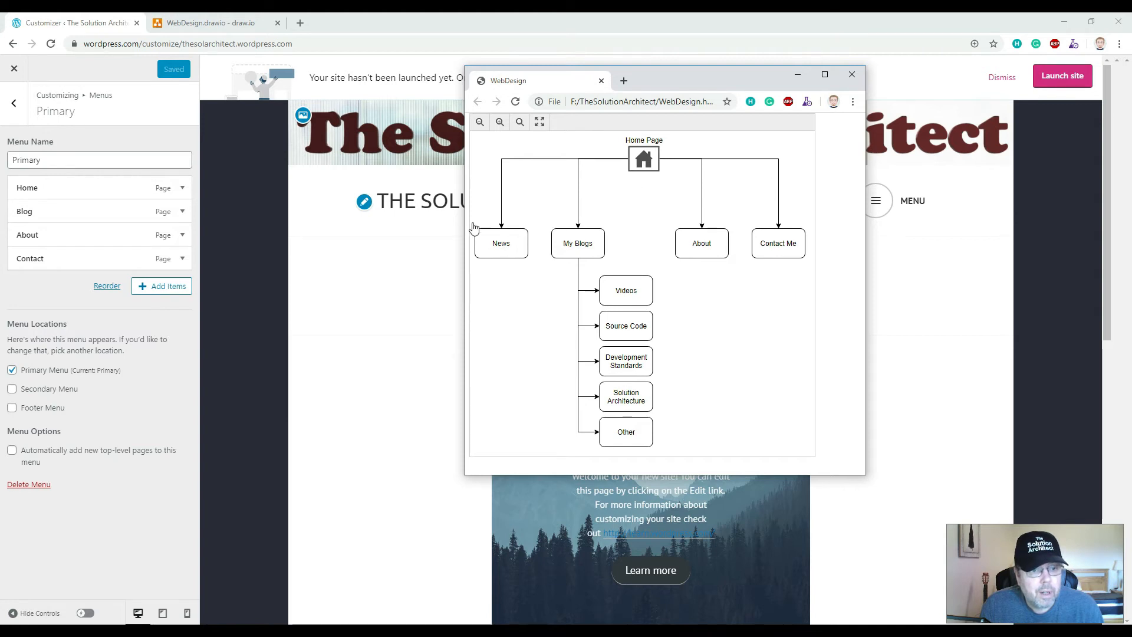
drag(761, 78, 165, 112)
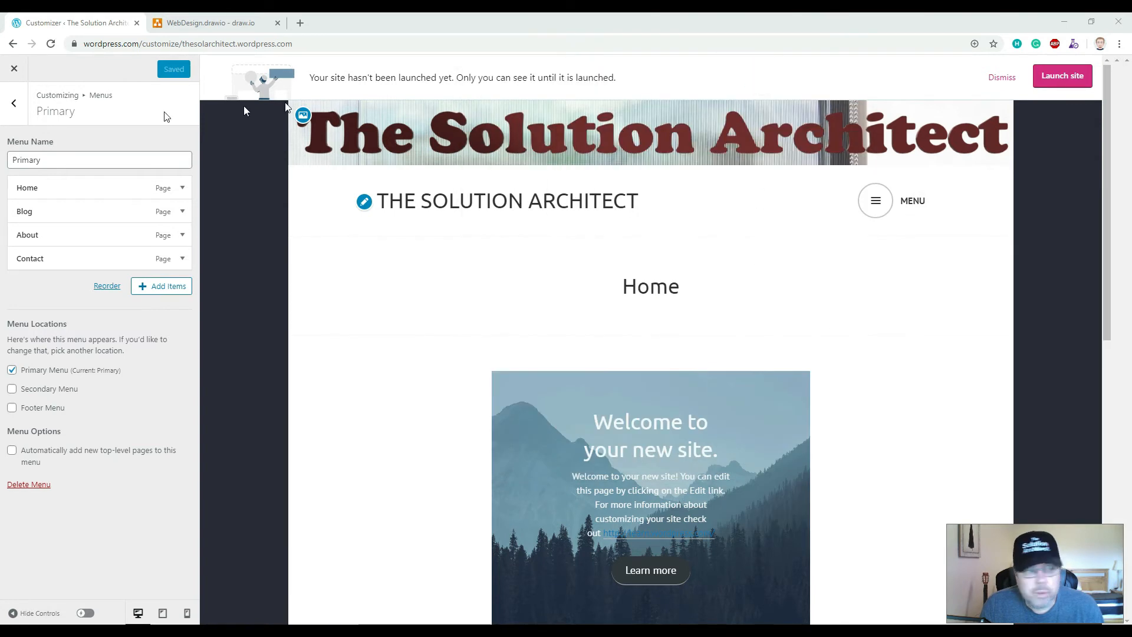
Create a new page named News and add it to the Primary menu
click(161, 289)
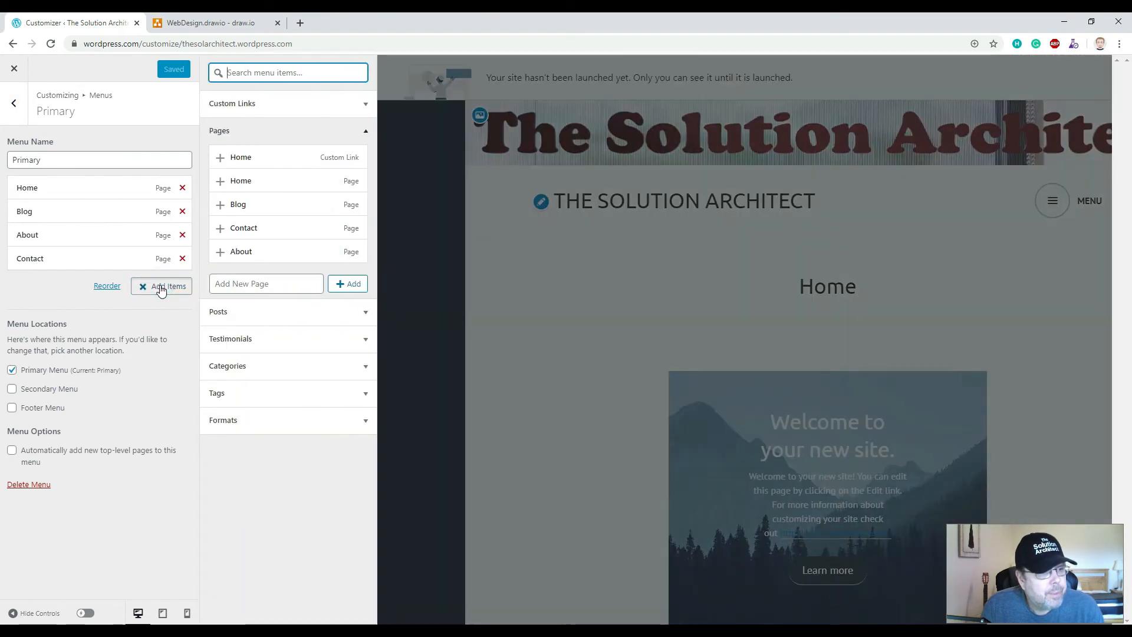
click(247, 283)
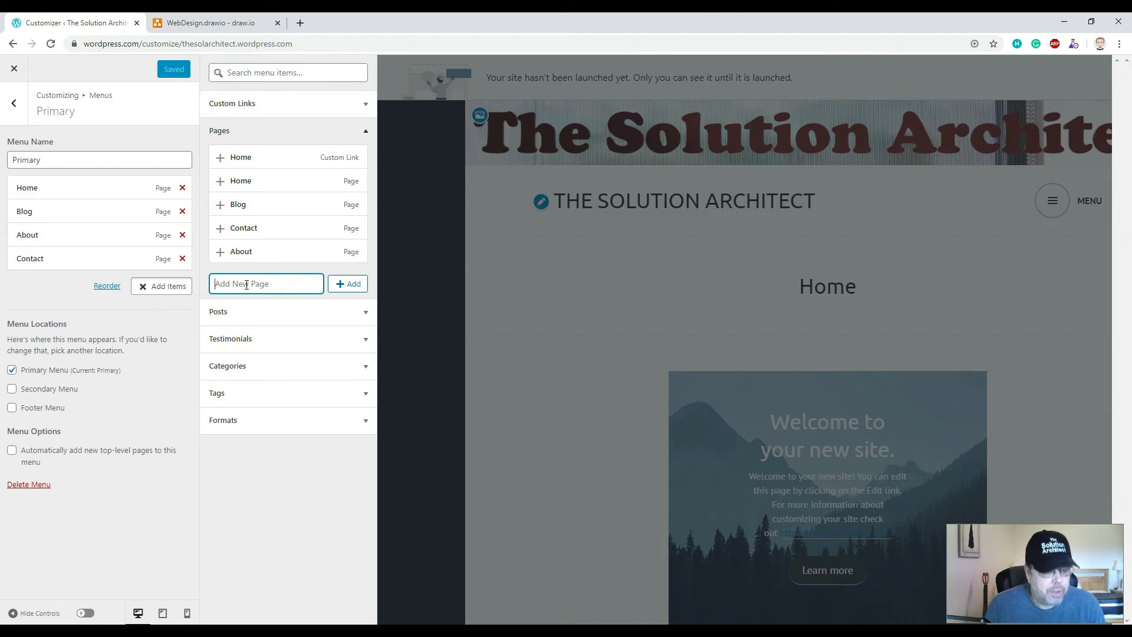
text(Newsa)
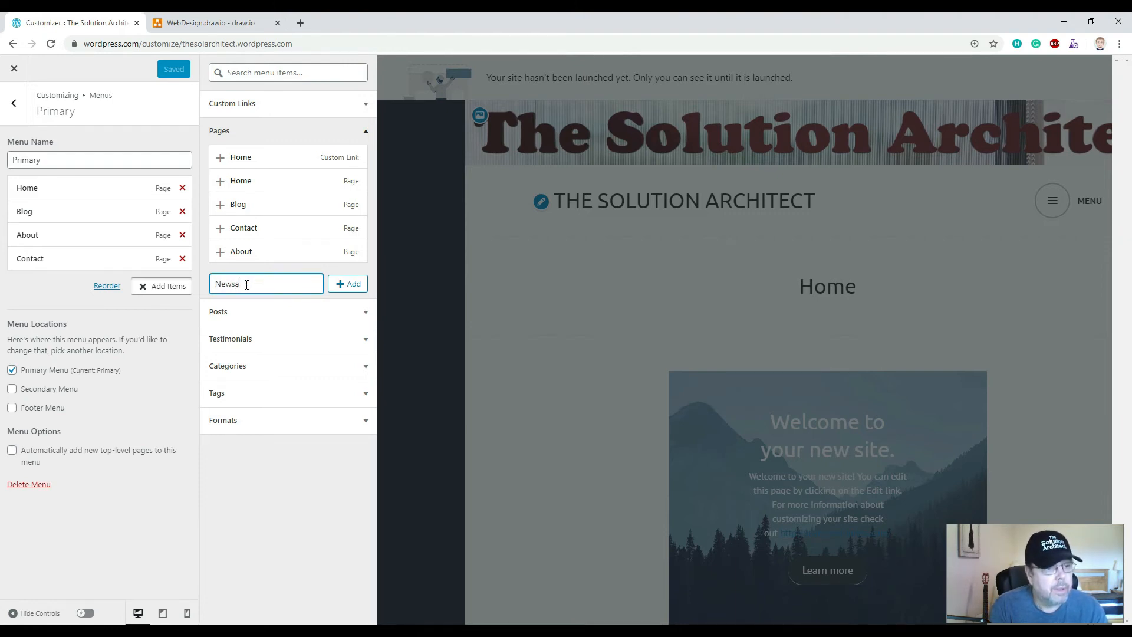
key(BackSpace)
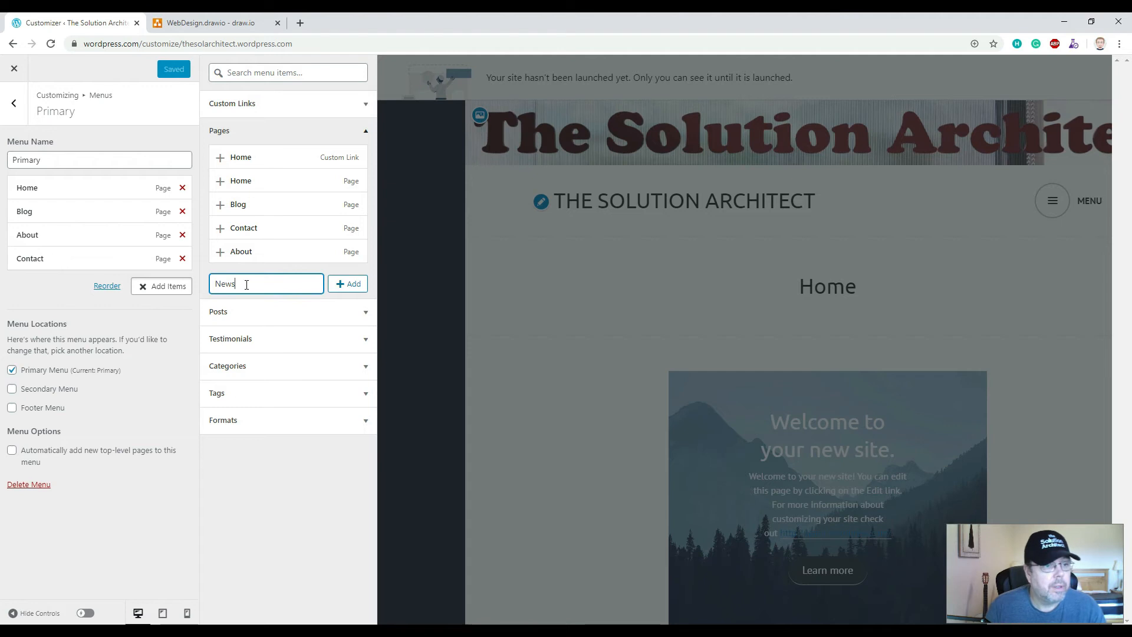
click(351, 286)
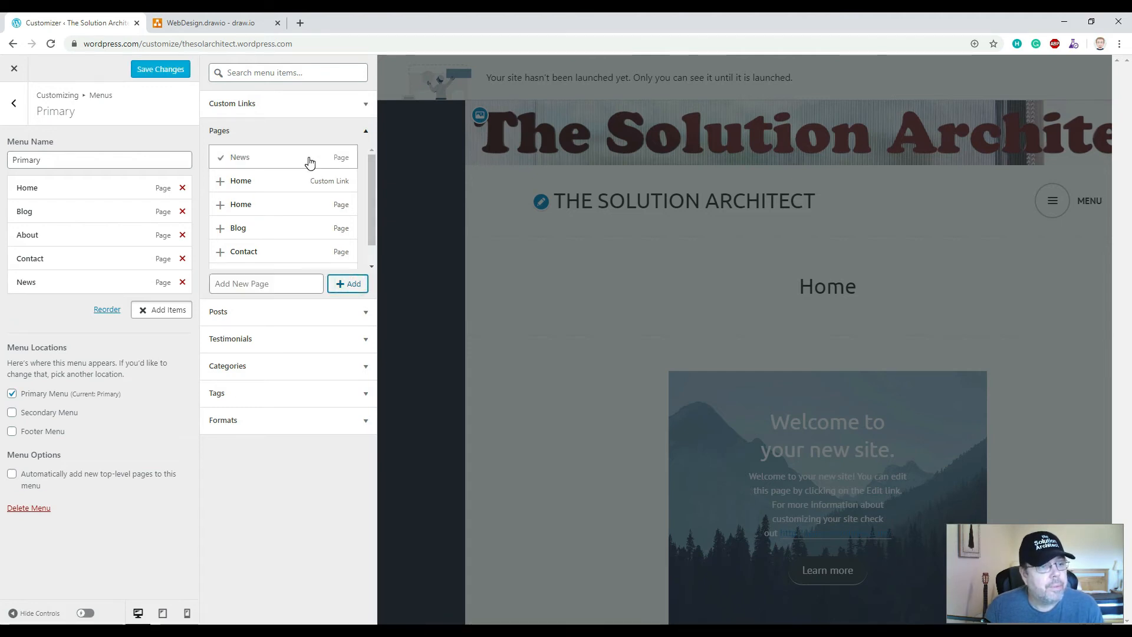
click(309, 159)
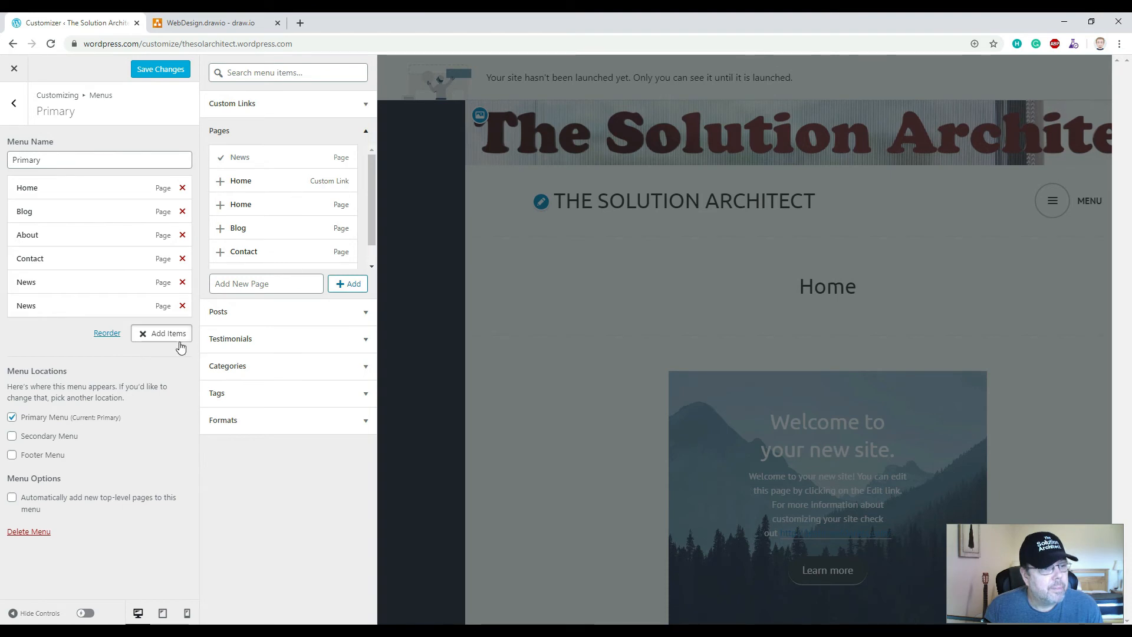
click(157, 69)
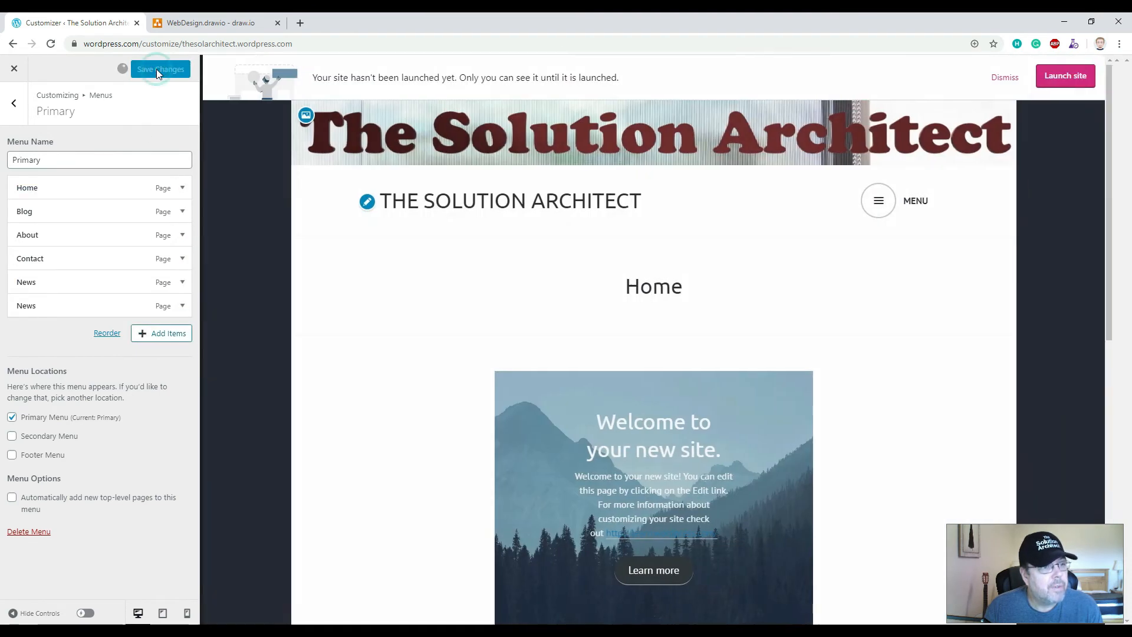
click(167, 285)
click(166, 283)
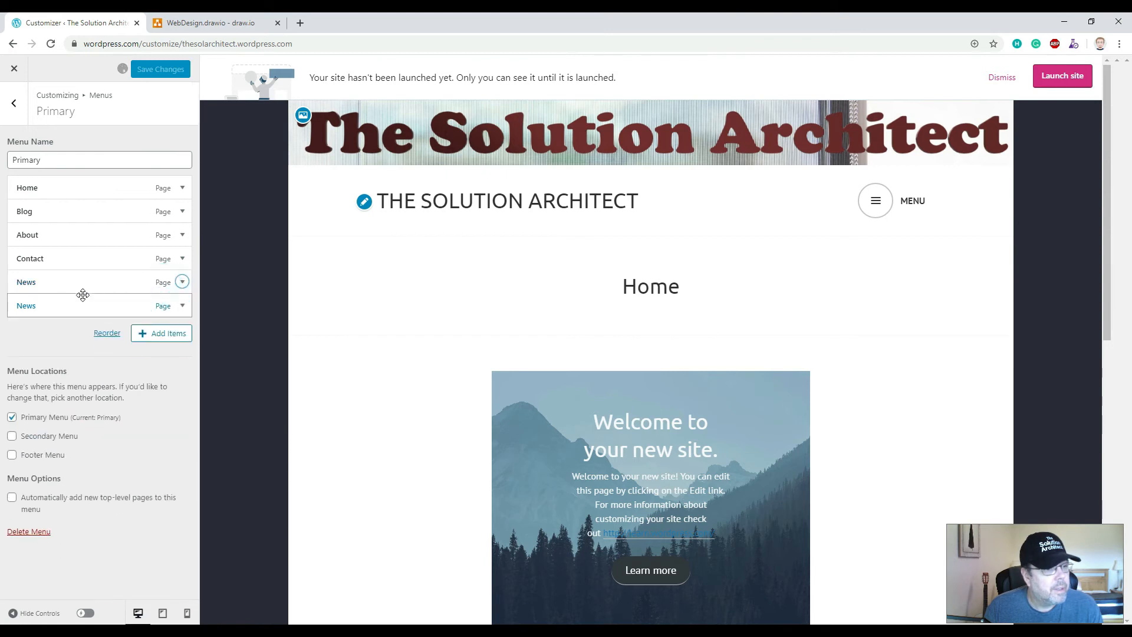
click(177, 307)
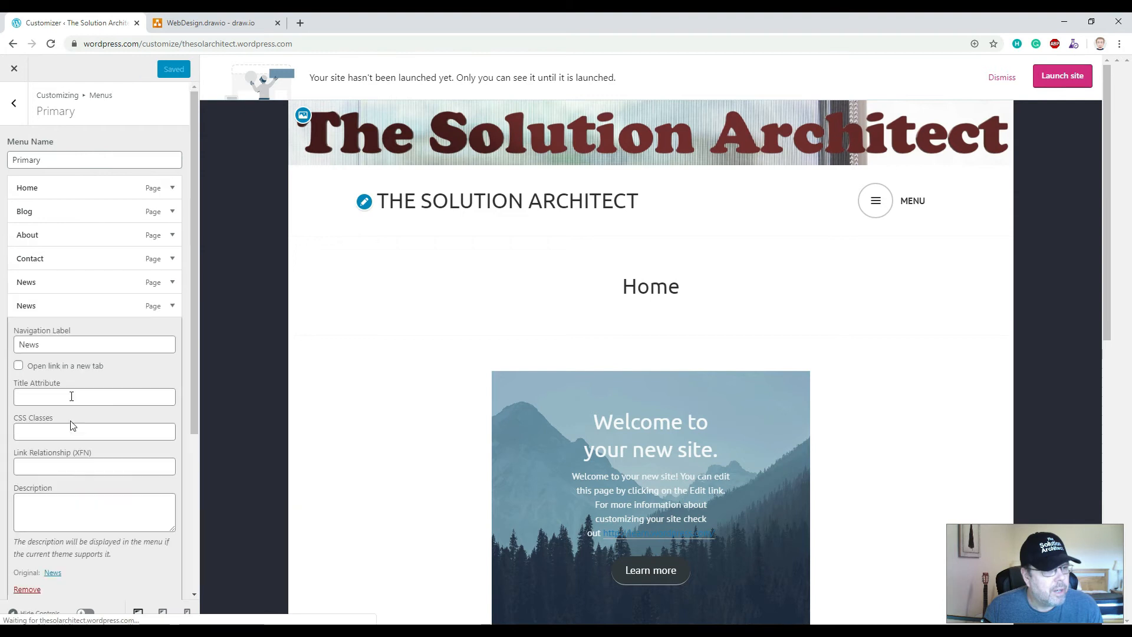
click(24, 589)
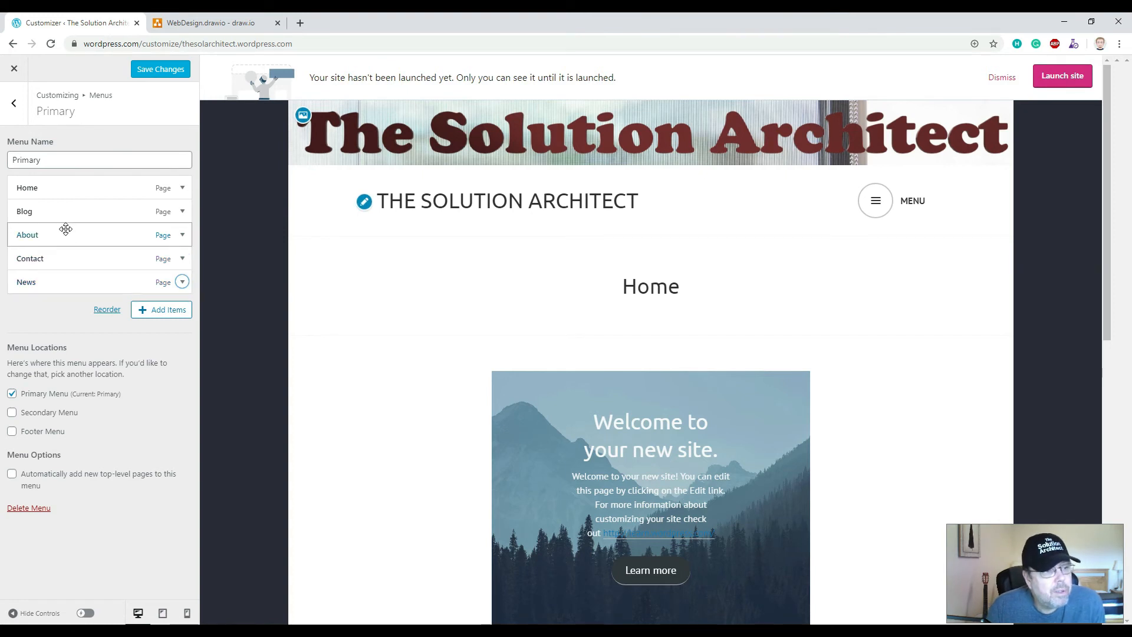
Move the News item directly below Home in the Primary menu and save the changes
click(98, 309)
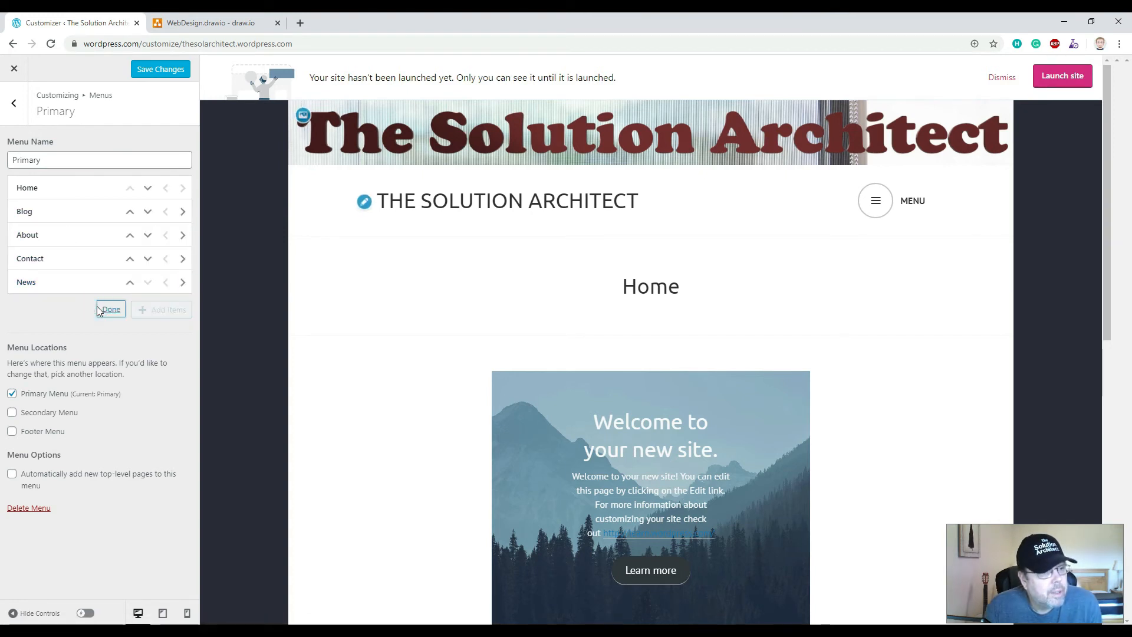
click(132, 283)
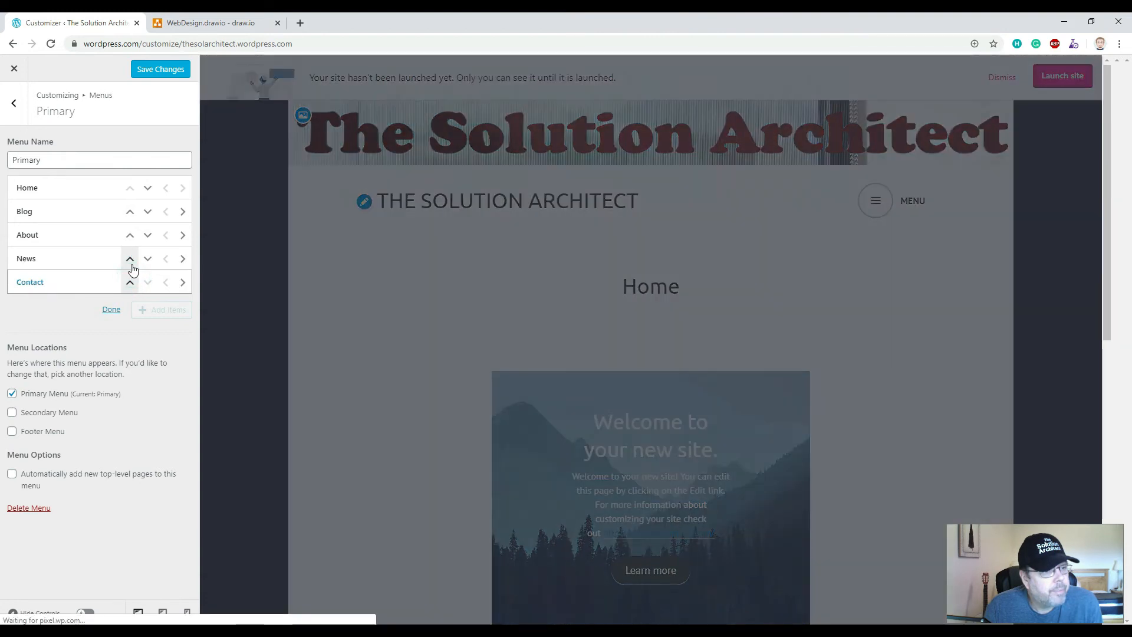
click(130, 258)
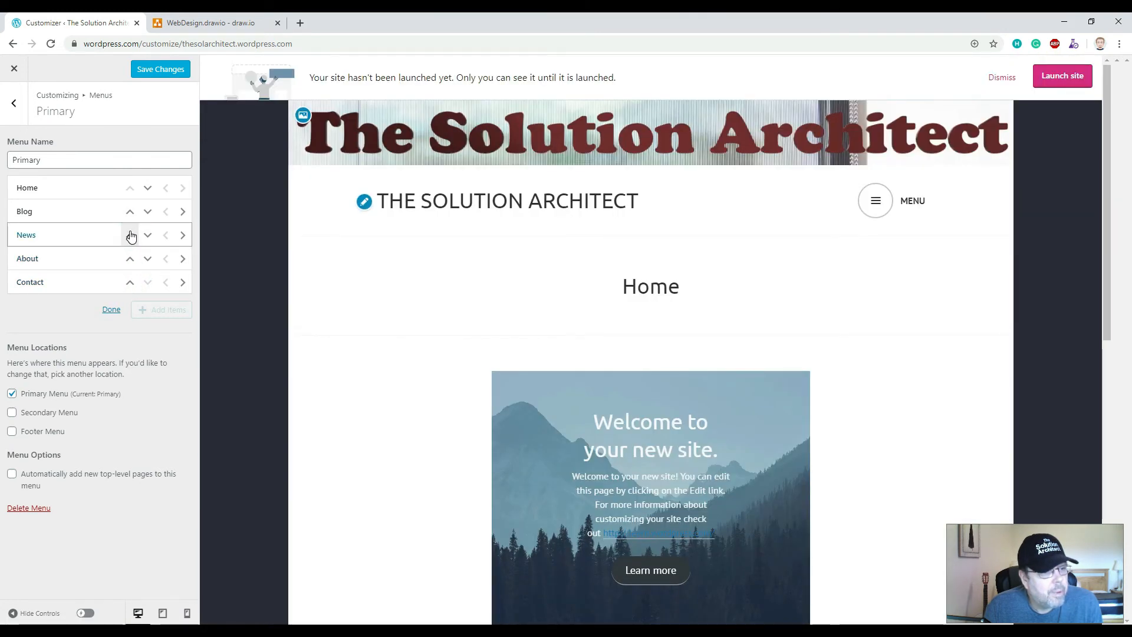
click(130, 236)
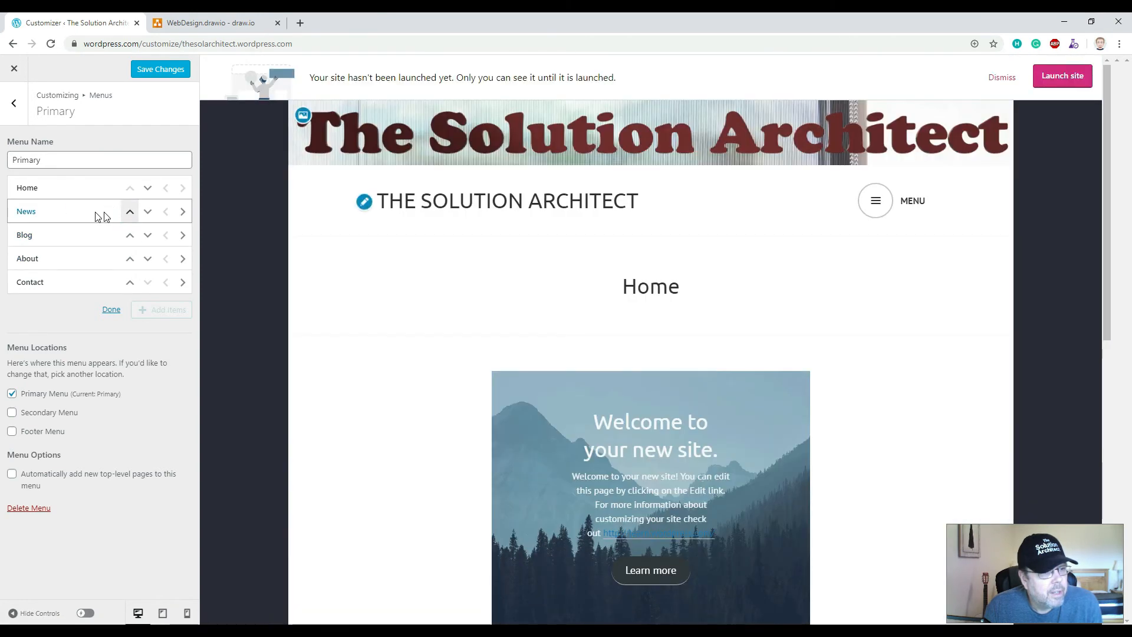
click(111, 310)
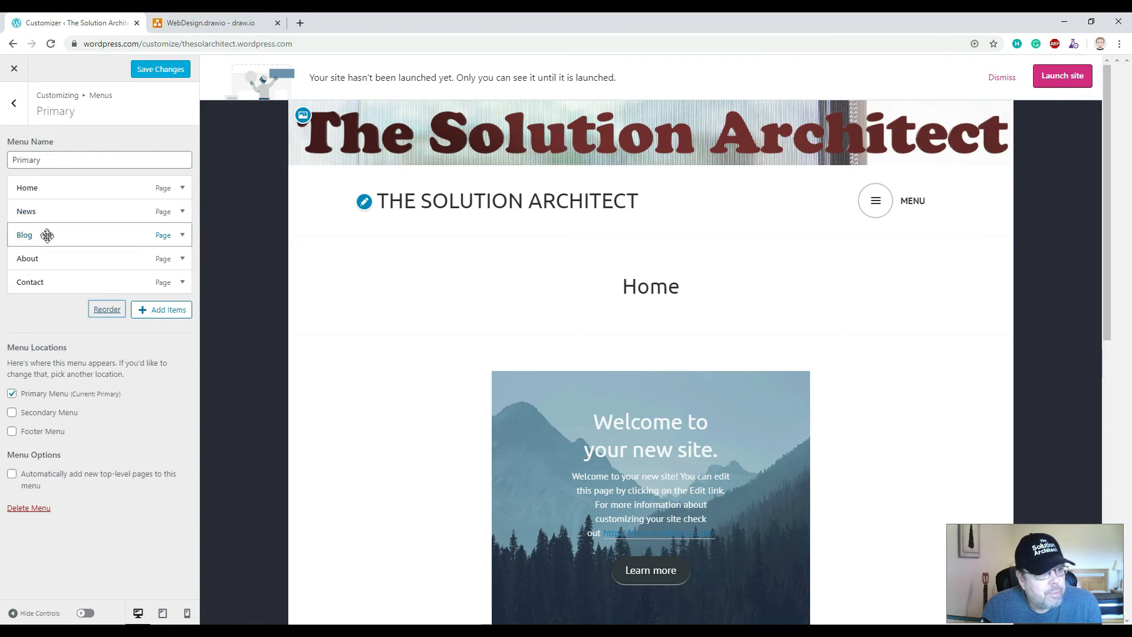
click(157, 72)
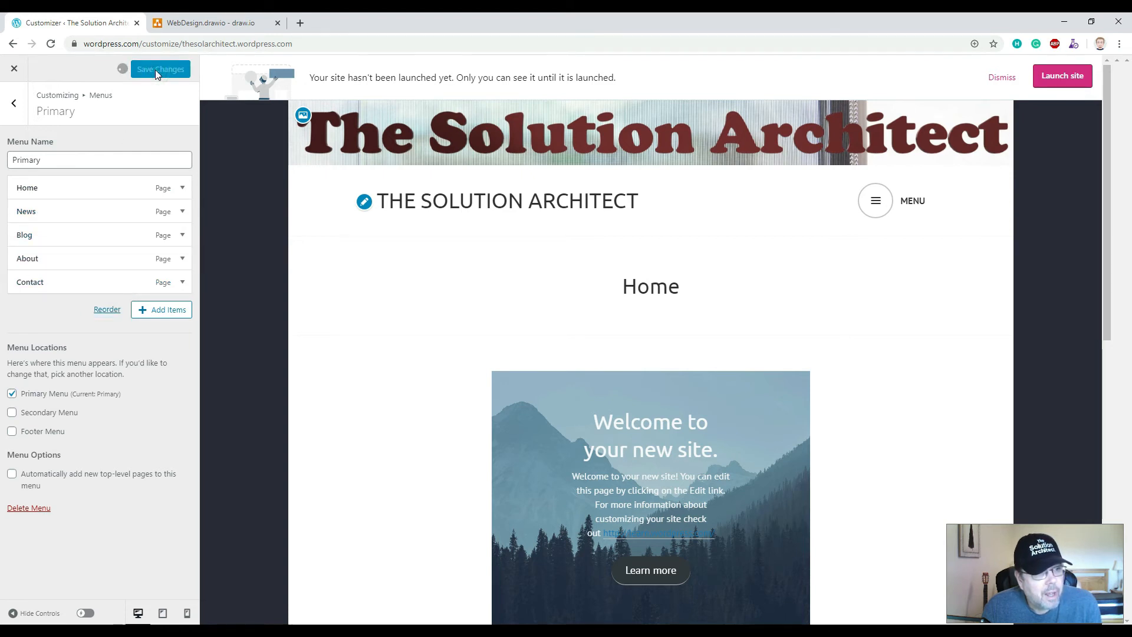
Check the site preview's navigation menu and its News page, including that page's block editor view, and return to the customizer
click(876, 202)
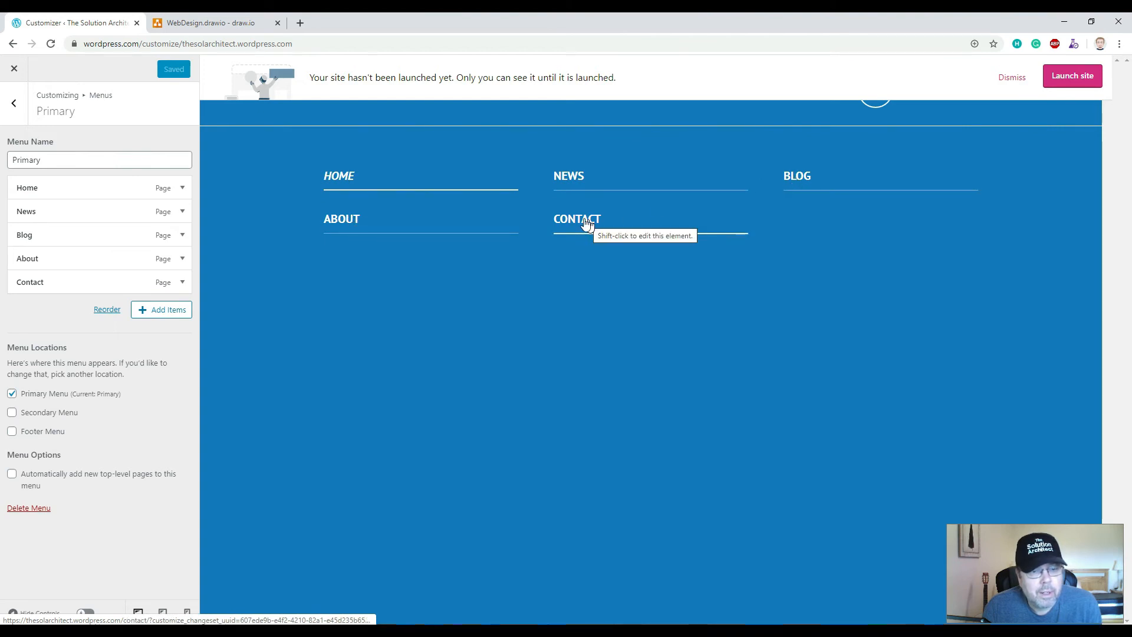
click(570, 175)
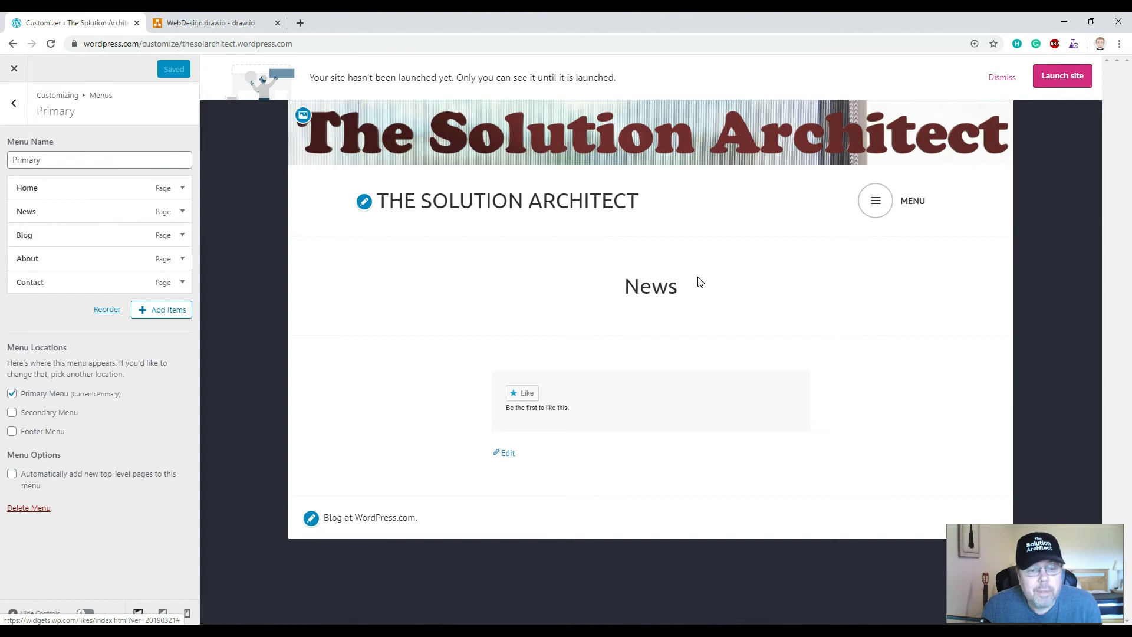
click(502, 455)
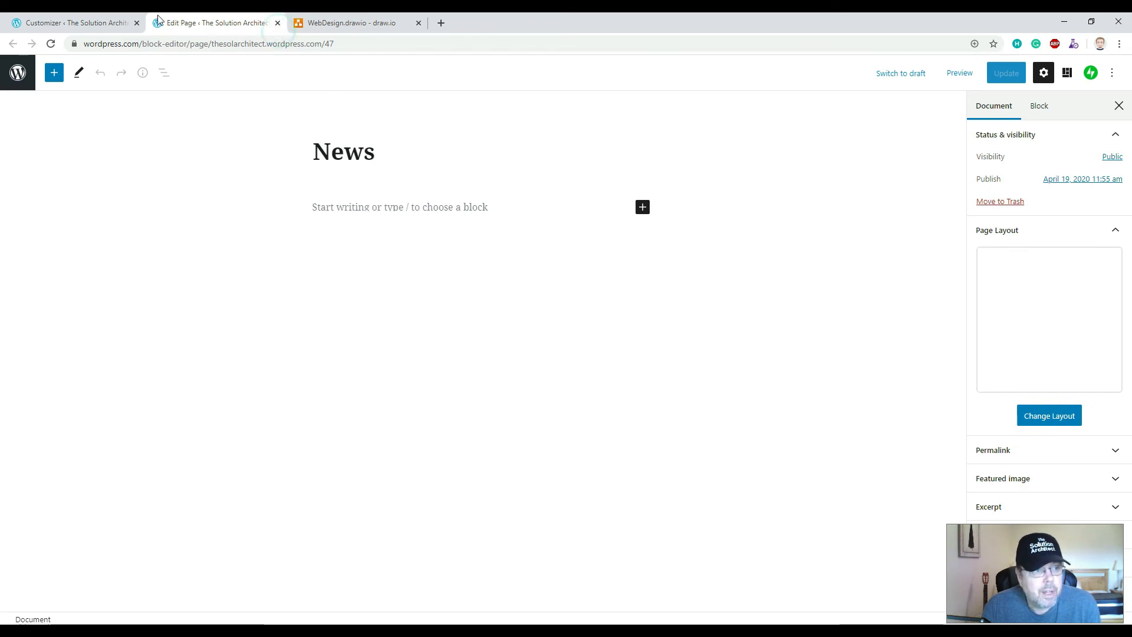
click(278, 24)
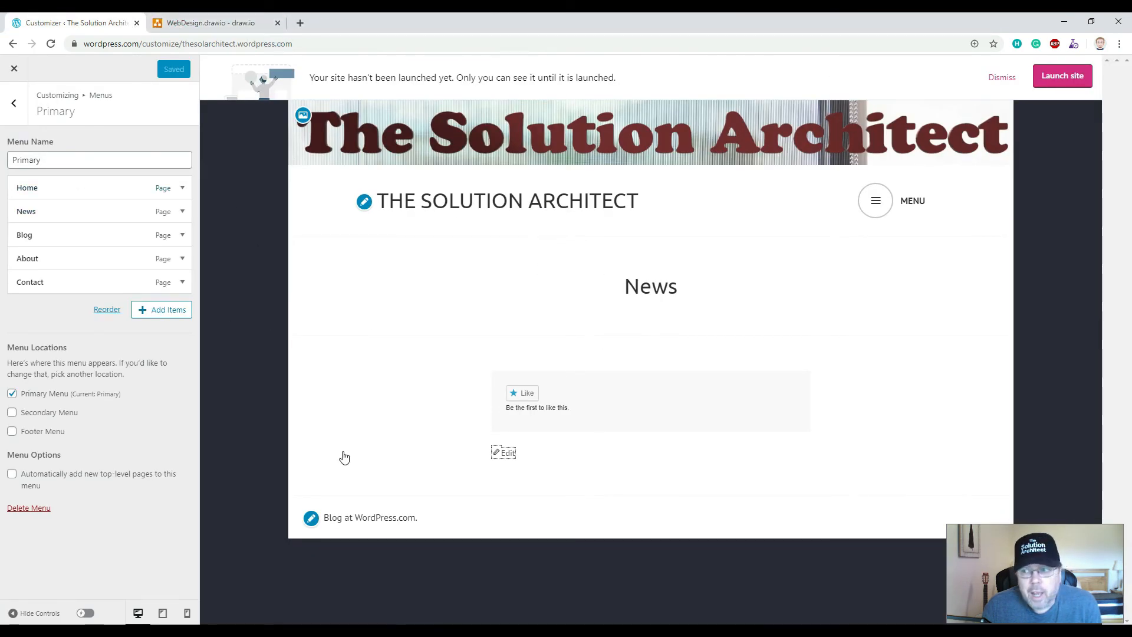
Following the WebDesign diagram, add Videos, Source Code, Development Standards, Solution Architecture and Other pages to the Primary menu
mouse_move(1131, 163)
mouse_down()
mouse_move(861, 136)
mouse_move(870, 70)
mouse_move(894, 62)
mouse_up()
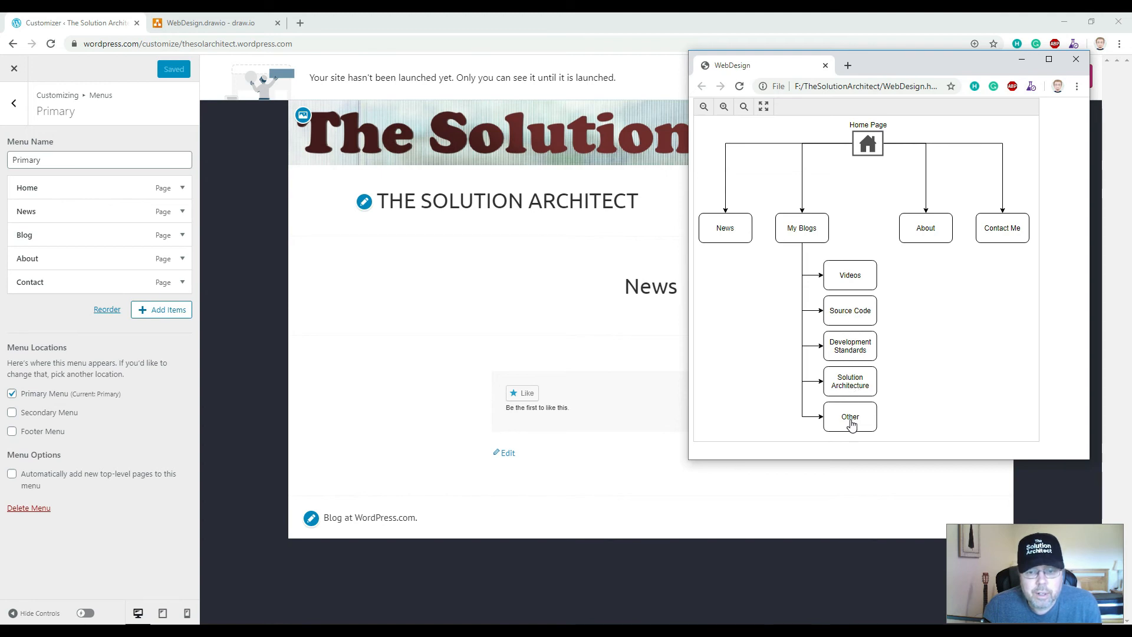
drag(884, 72, 1131, 209)
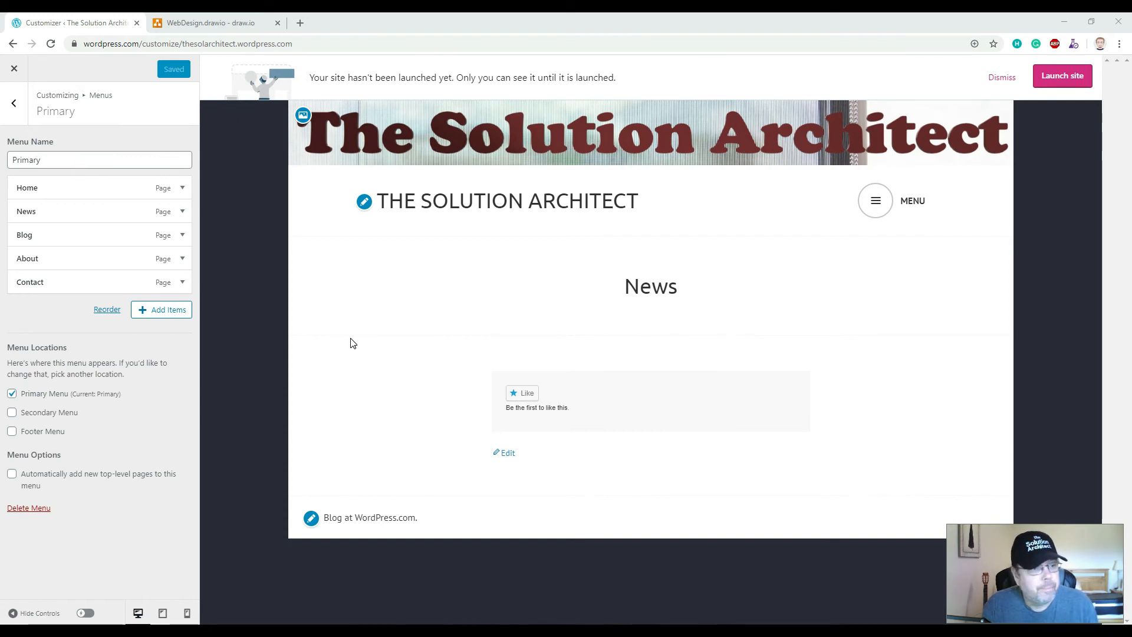
click(163, 311)
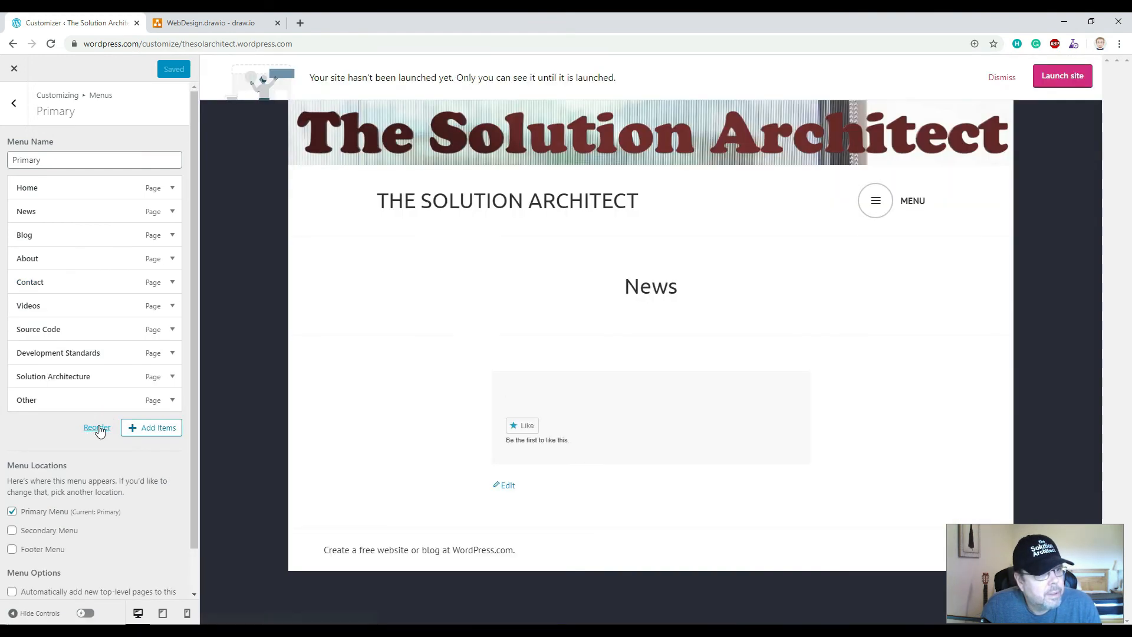
Reorder the Primary menu to nest Videos, Source Code, Development Standards, Solution Architecture and Other under Blog, ahead of About and Contact
click(97, 427)
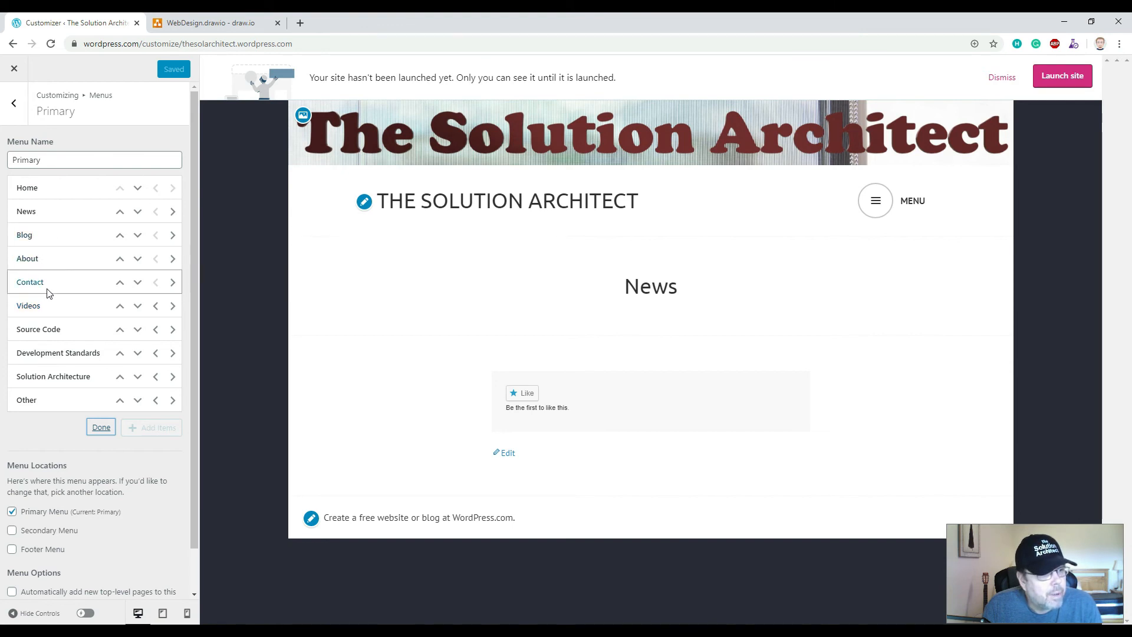
click(120, 307)
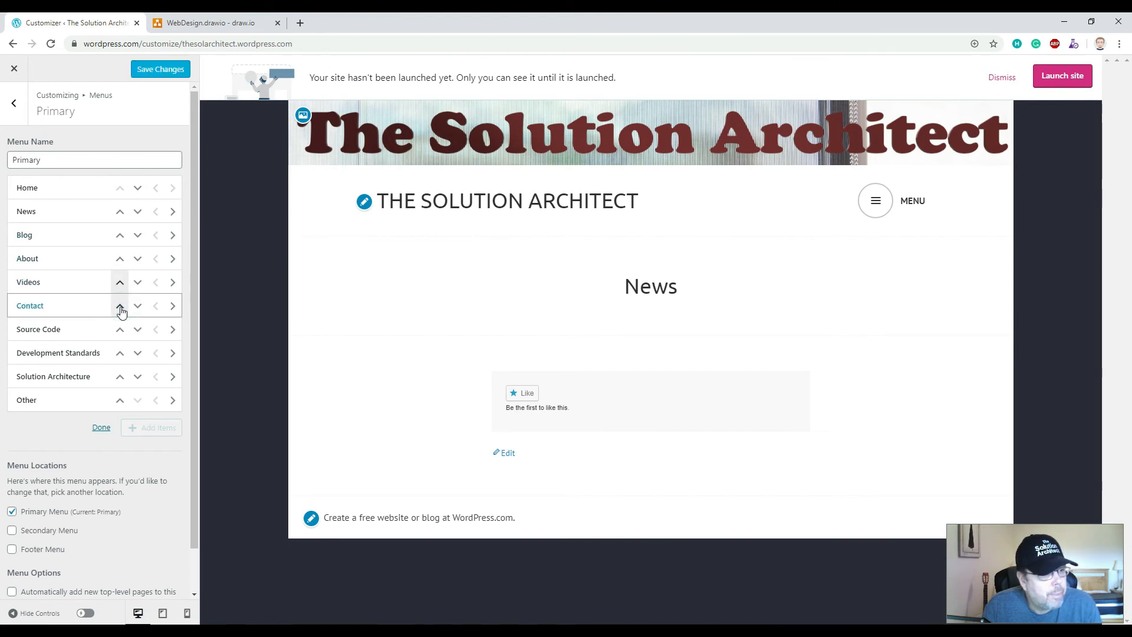
click(120, 283)
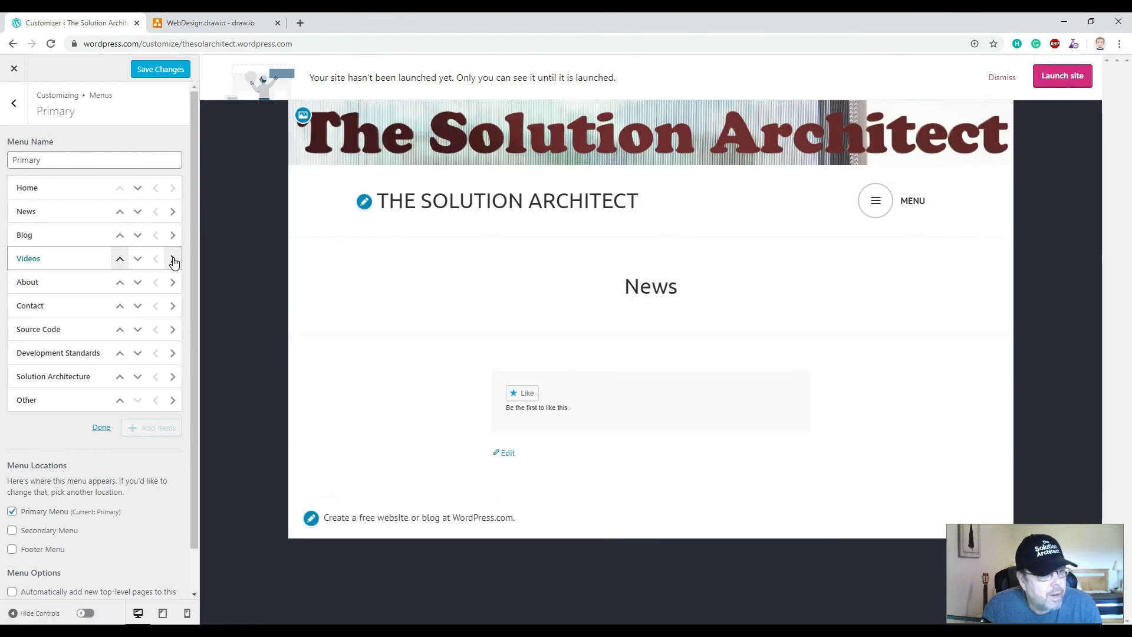
click(173, 259)
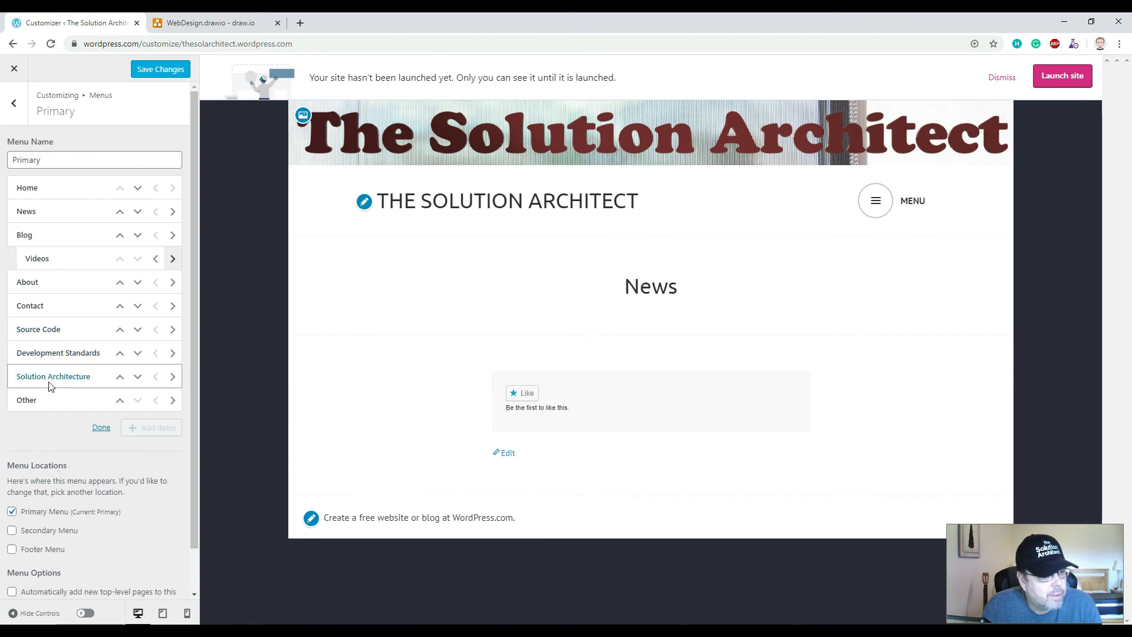
click(121, 330)
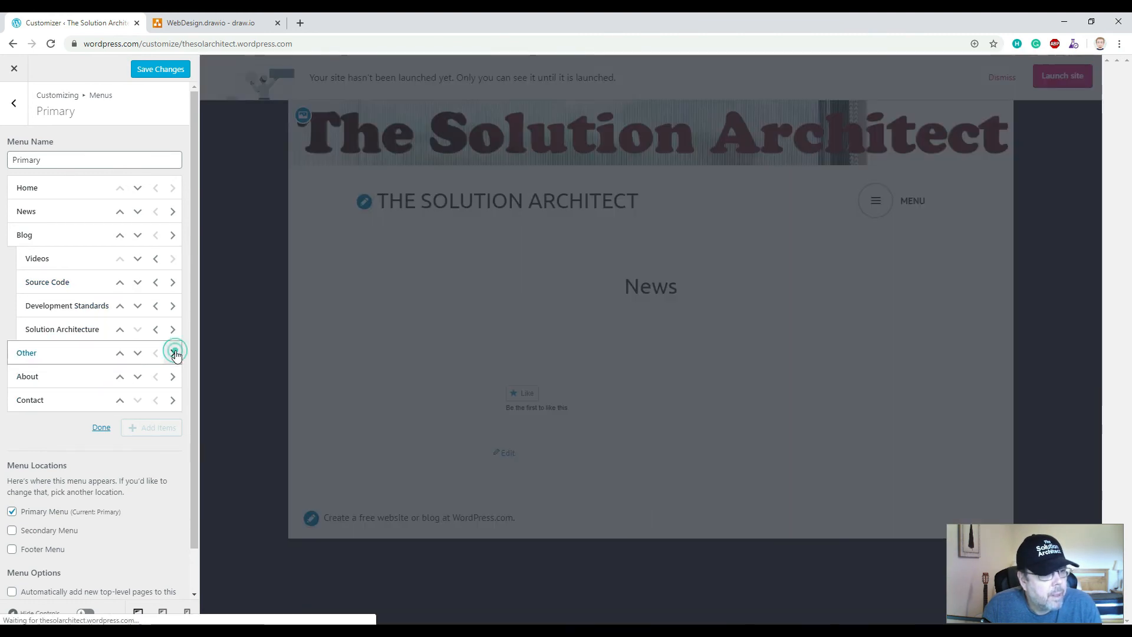
click(172, 353)
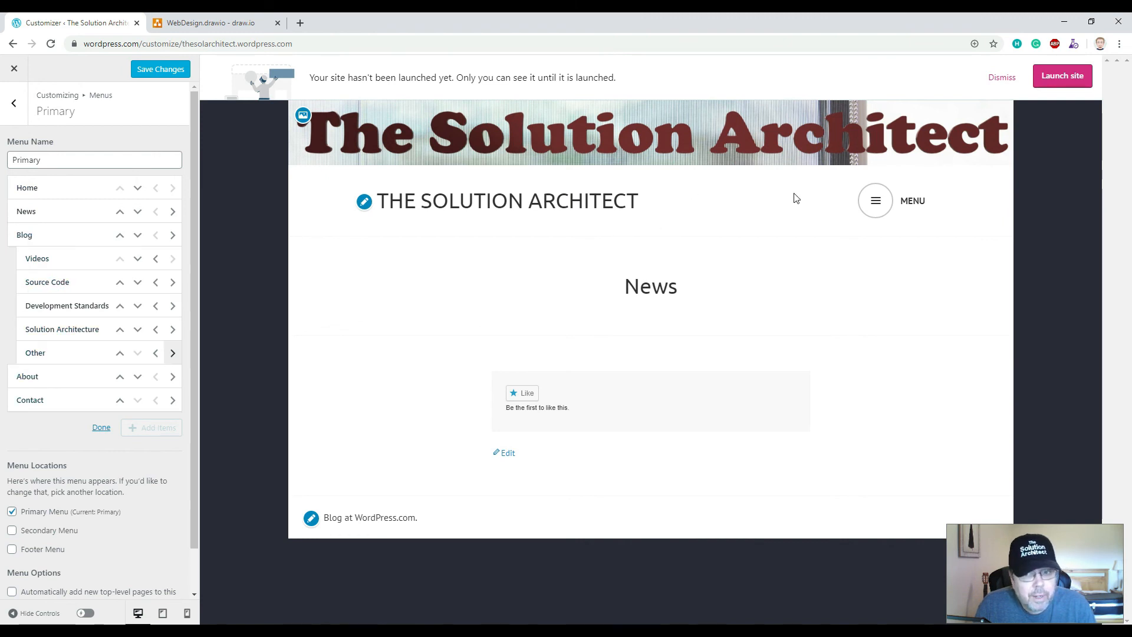
Open the Blog page from the site preview's navigation menu and look through its content down to the footer
click(878, 201)
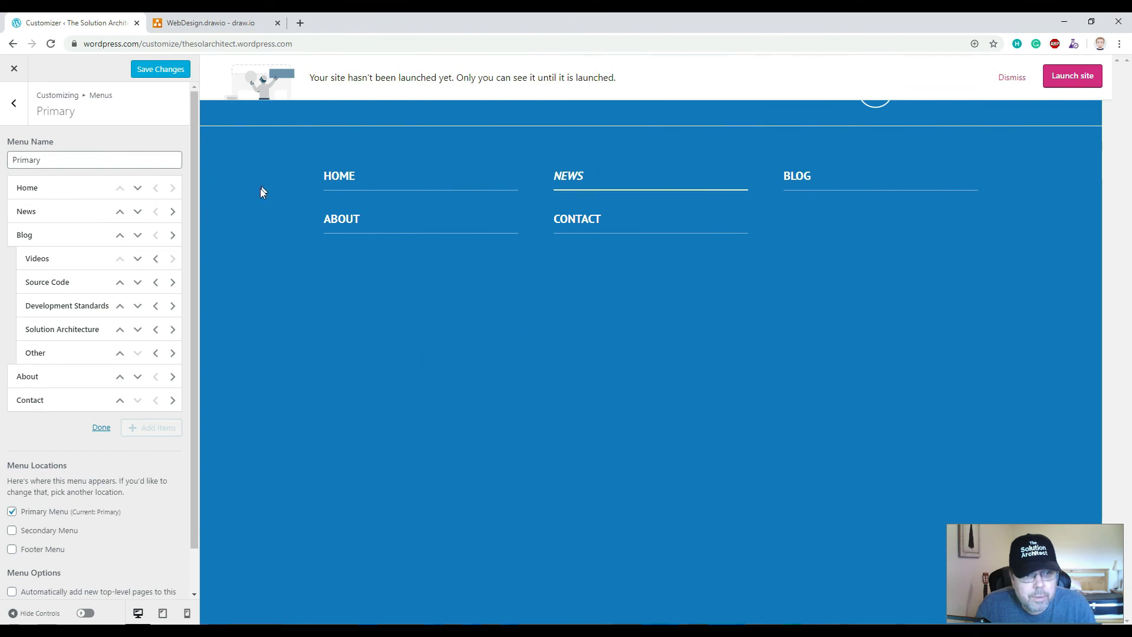
click(817, 171)
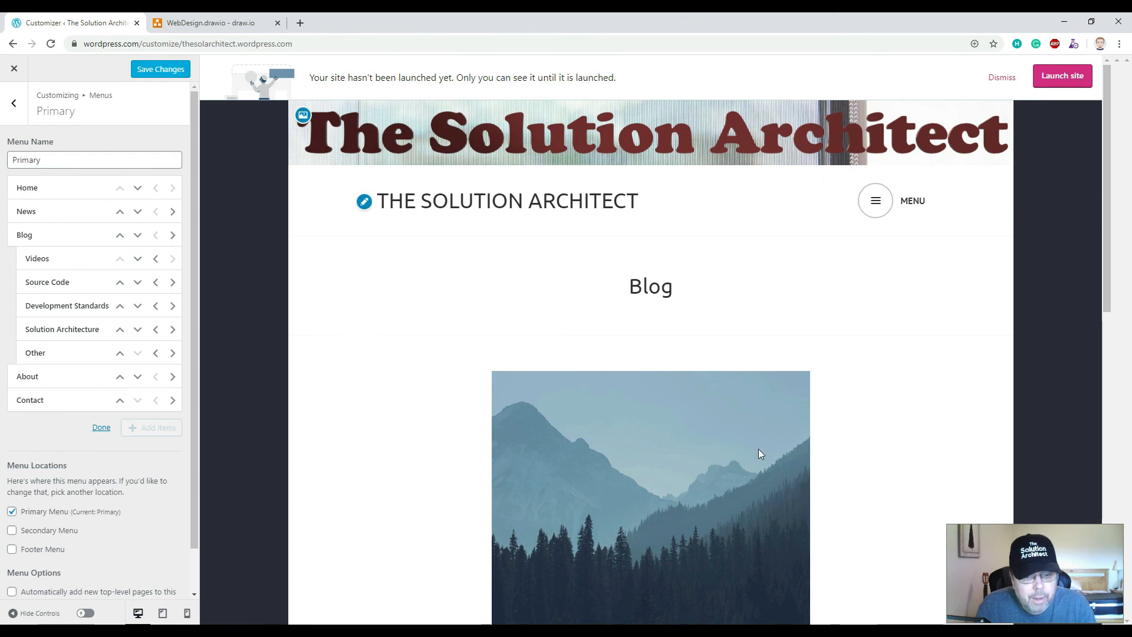
scroll(759, 454, down, 6)
scroll(761, 423, down, 8)
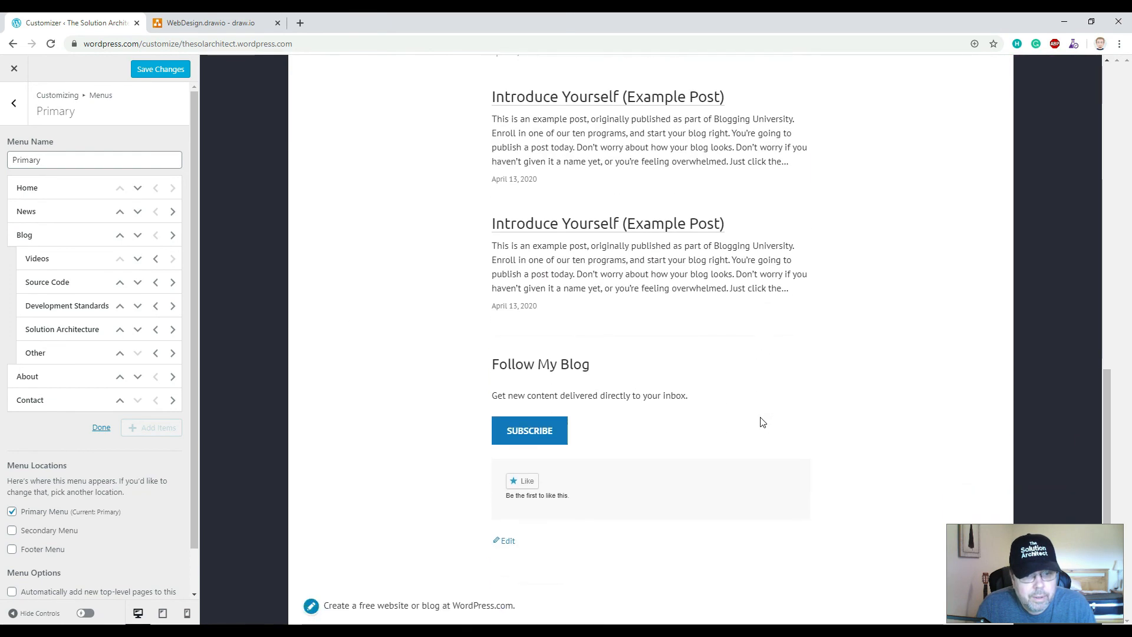
scroll(758, 422, up, 15)
Expand the Blog sub-menu in the preview's navigation and bring up the WebDesign diagram window to compare the structures
click(875, 200)
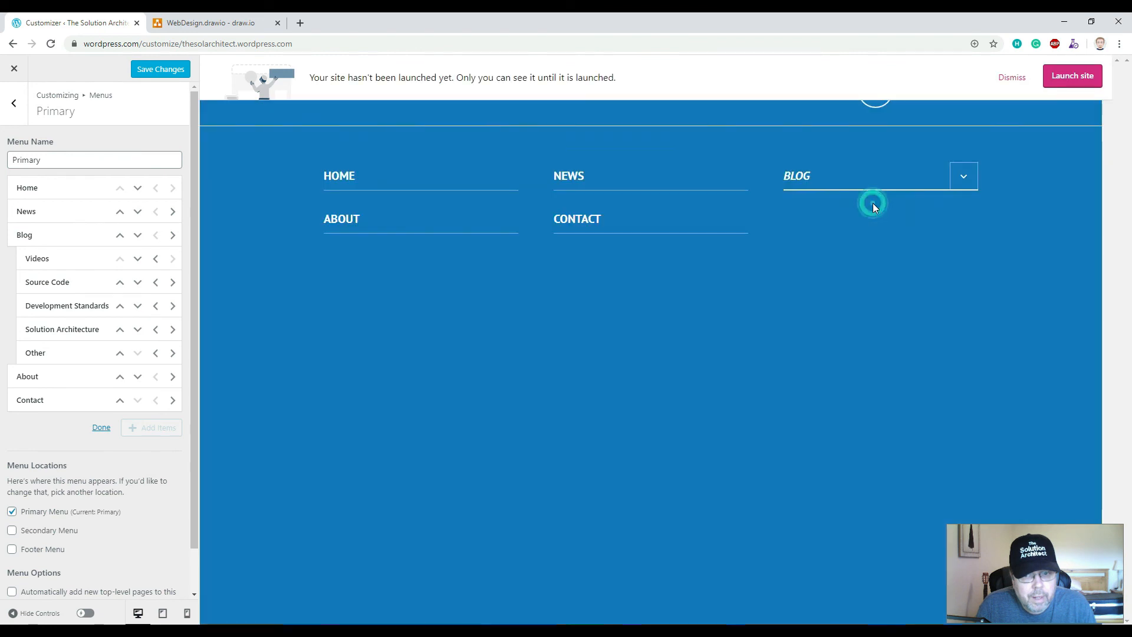
click(962, 180)
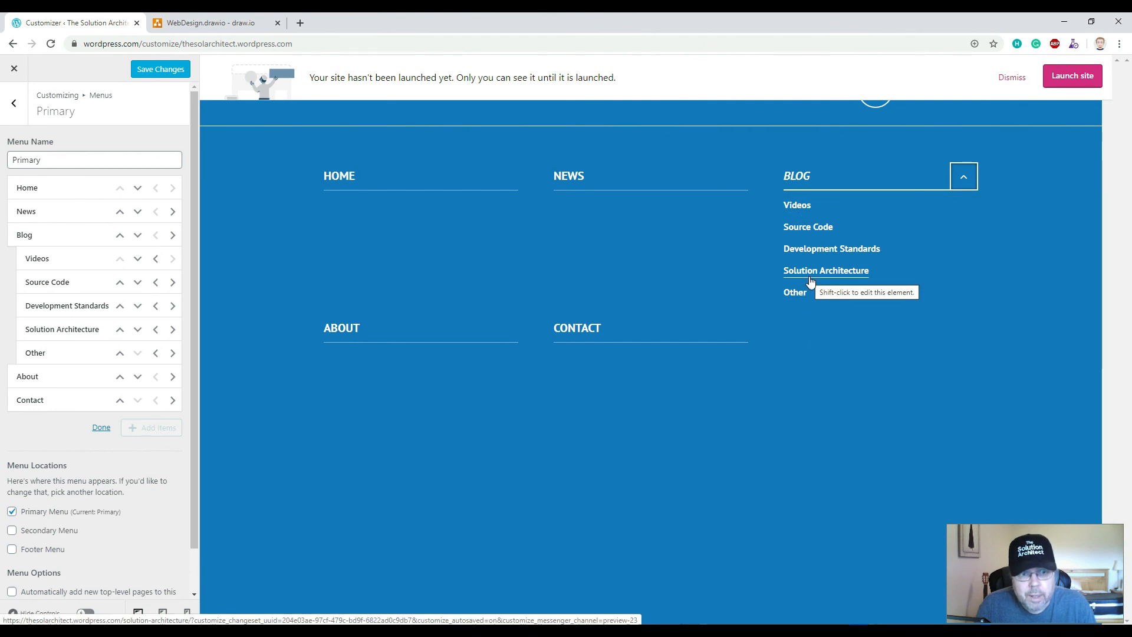
drag(1131, 127, 592, 81)
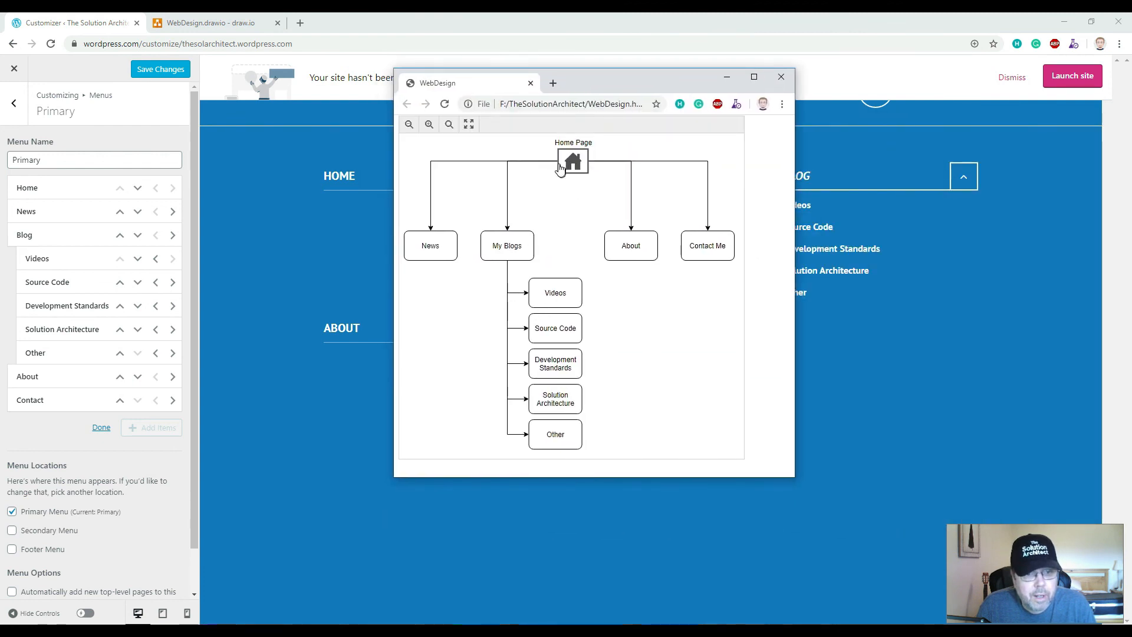